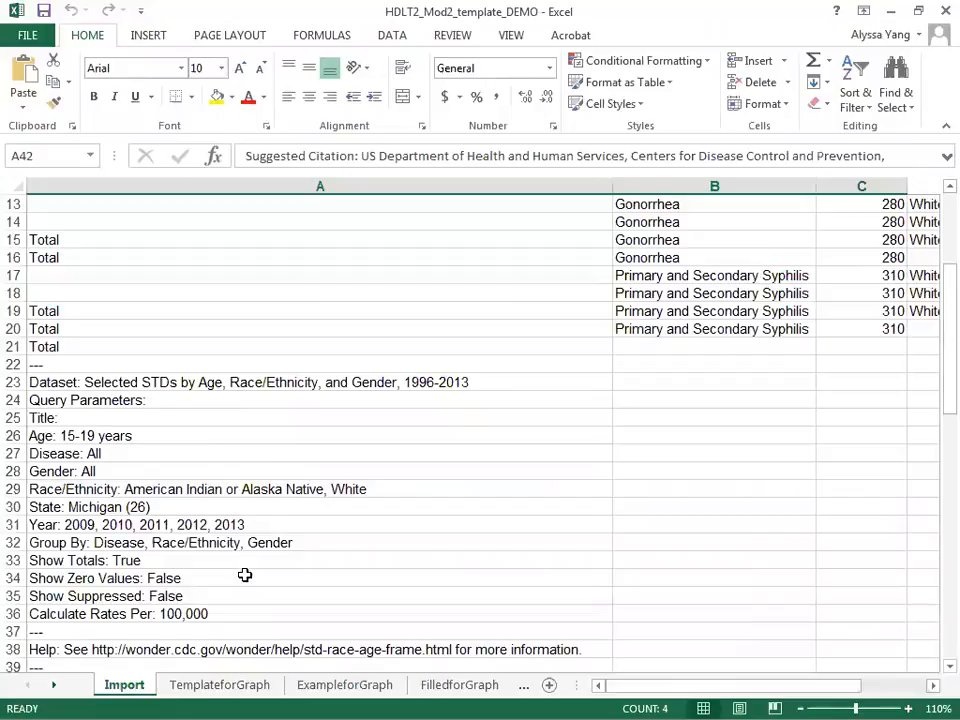
On the ExampleforGraph sheet, link cell B3 (Chlamydia, AI/AN Females) to the matching rate in Import!J2.
click(205, 694)
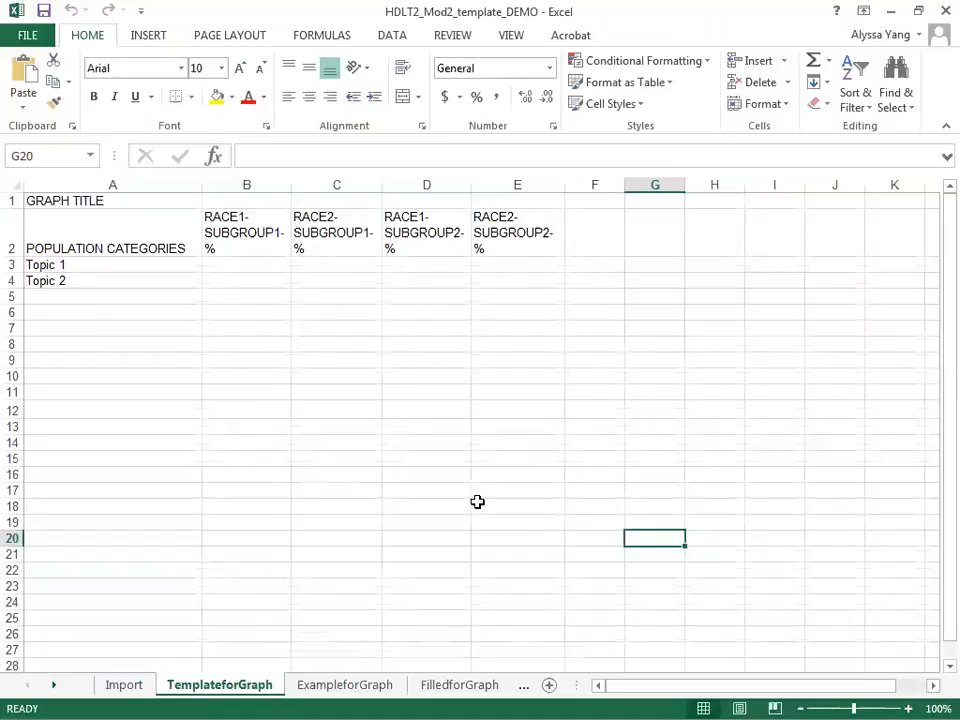
click(342, 688)
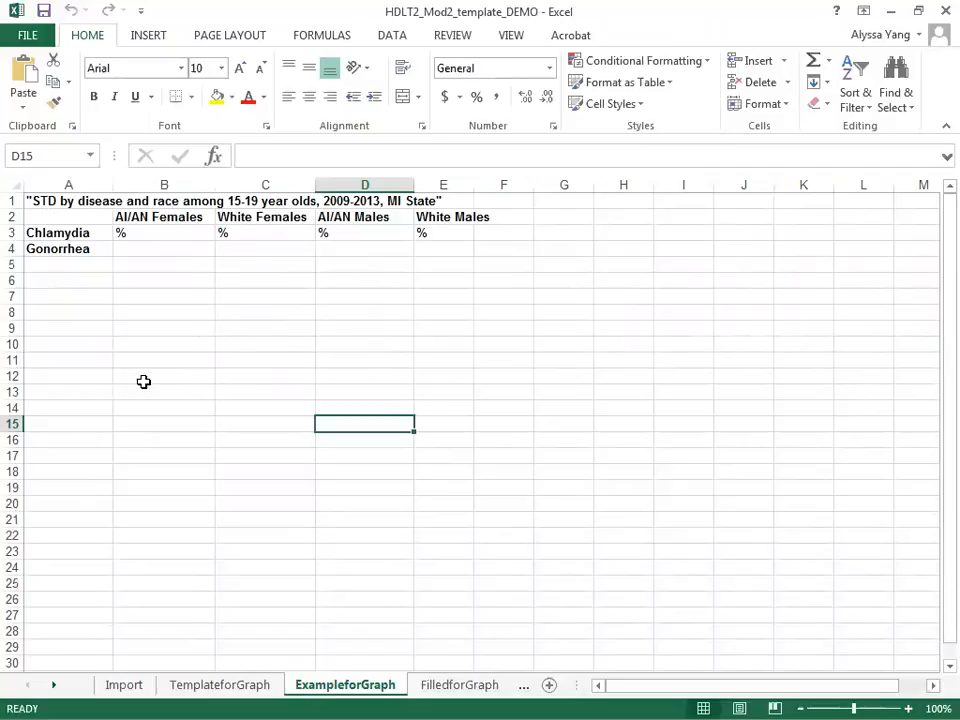
click(172, 237)
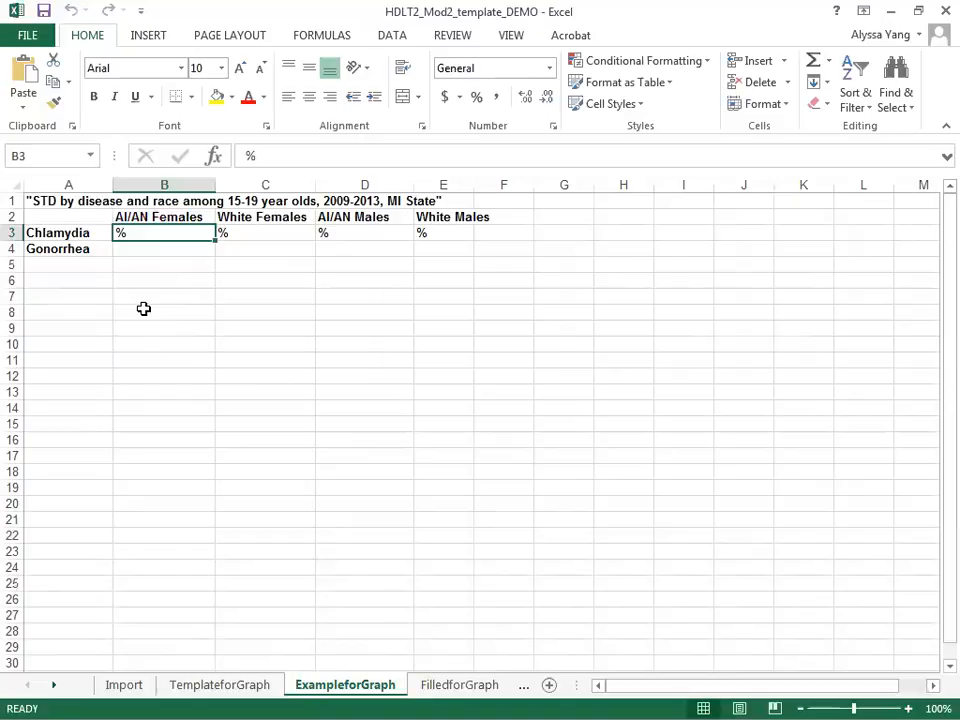
text(=)
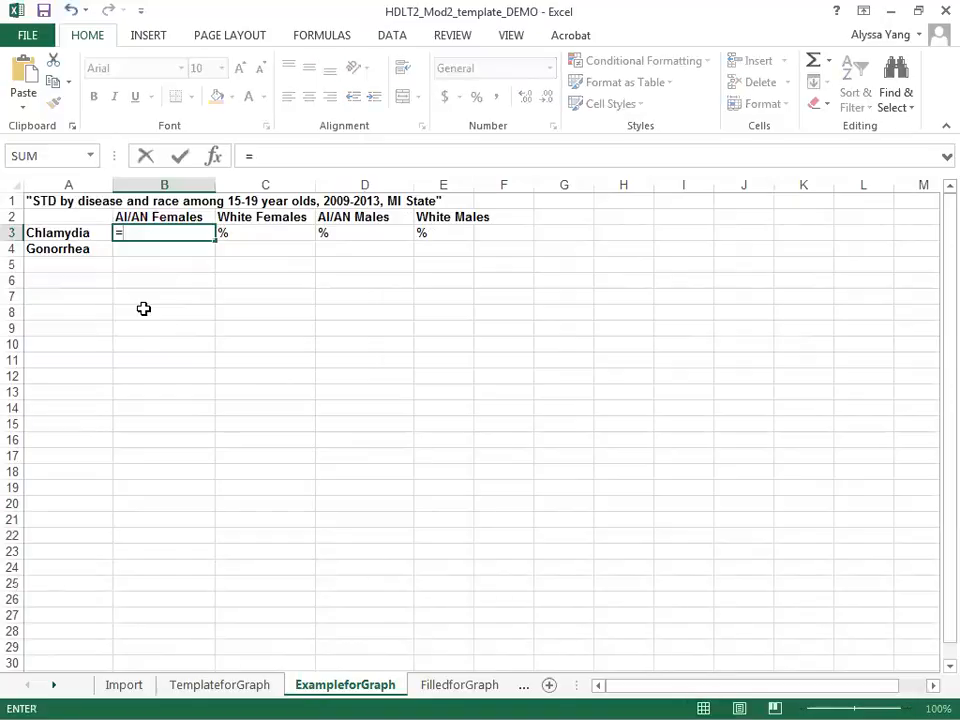
click(120, 687)
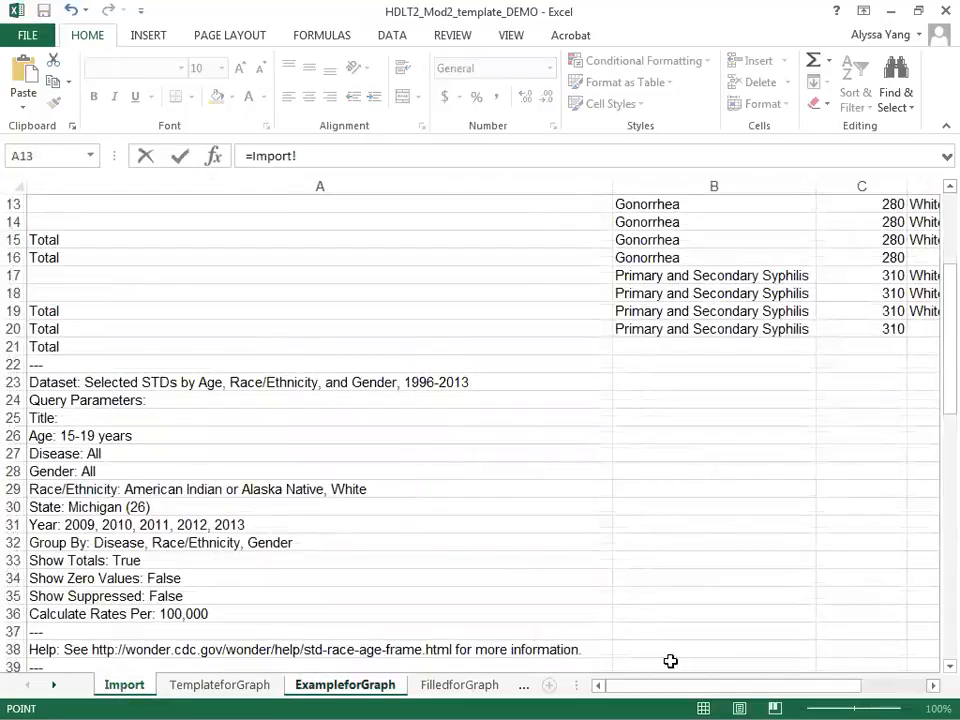
drag(950, 337, 950, 280)
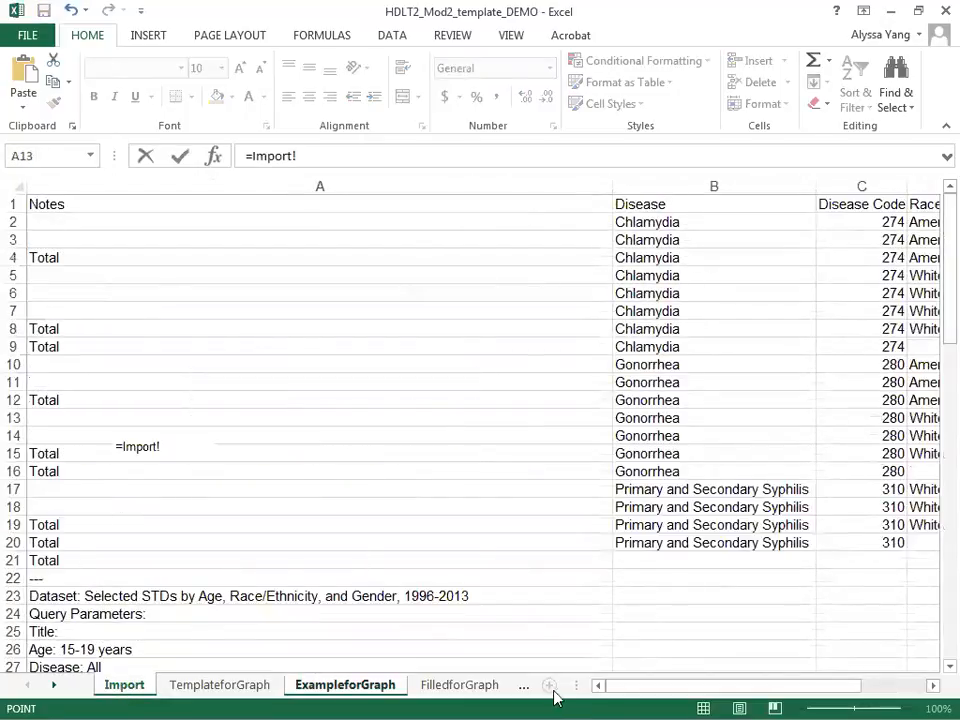
drag(656, 686, 735, 695)
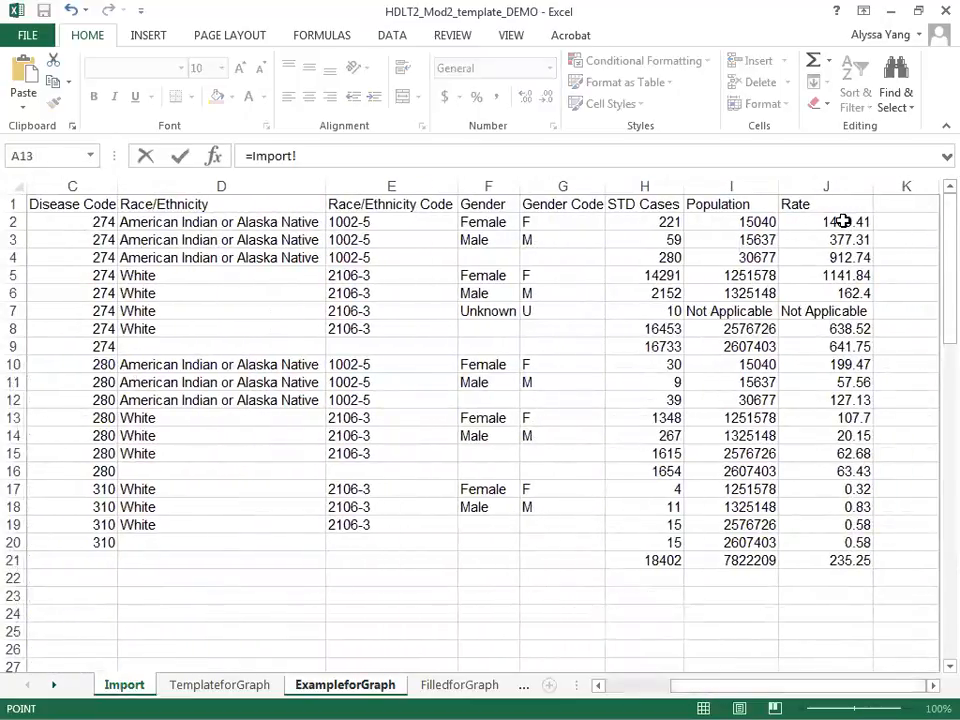
click(843, 221)
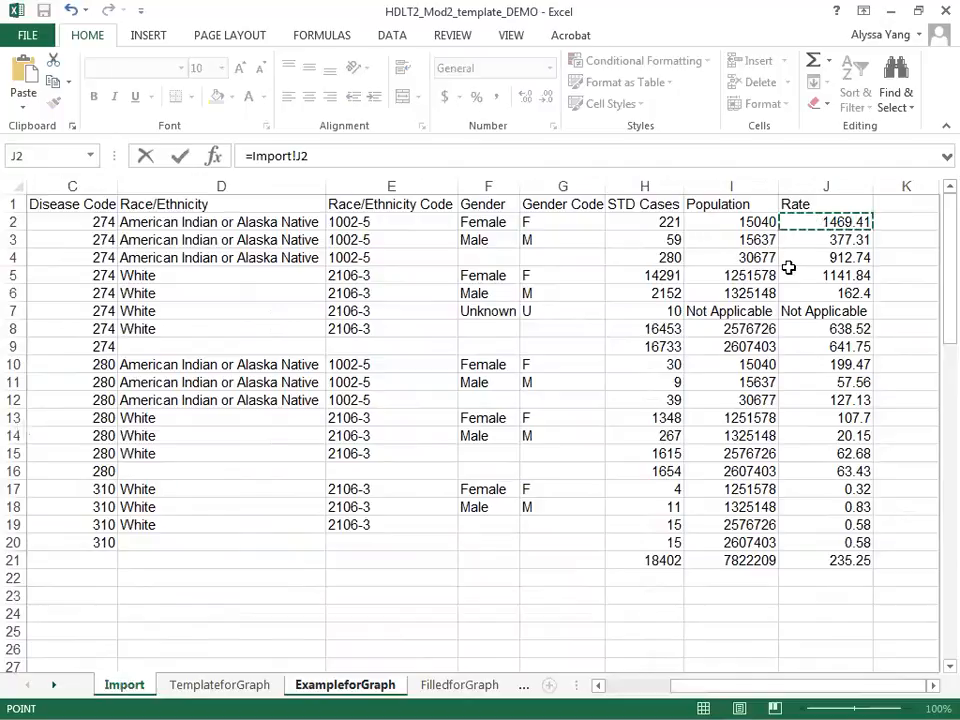
key(Return)
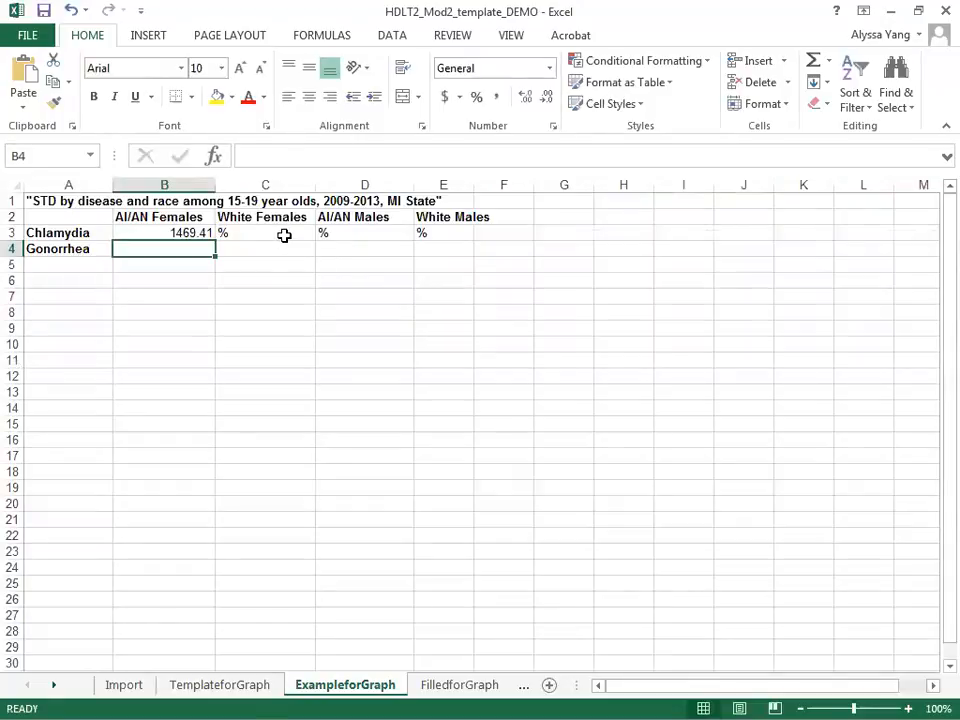
Link cell C3 (Chlamydia, White Females) to the matching rate in Import!J5.
click(284, 236)
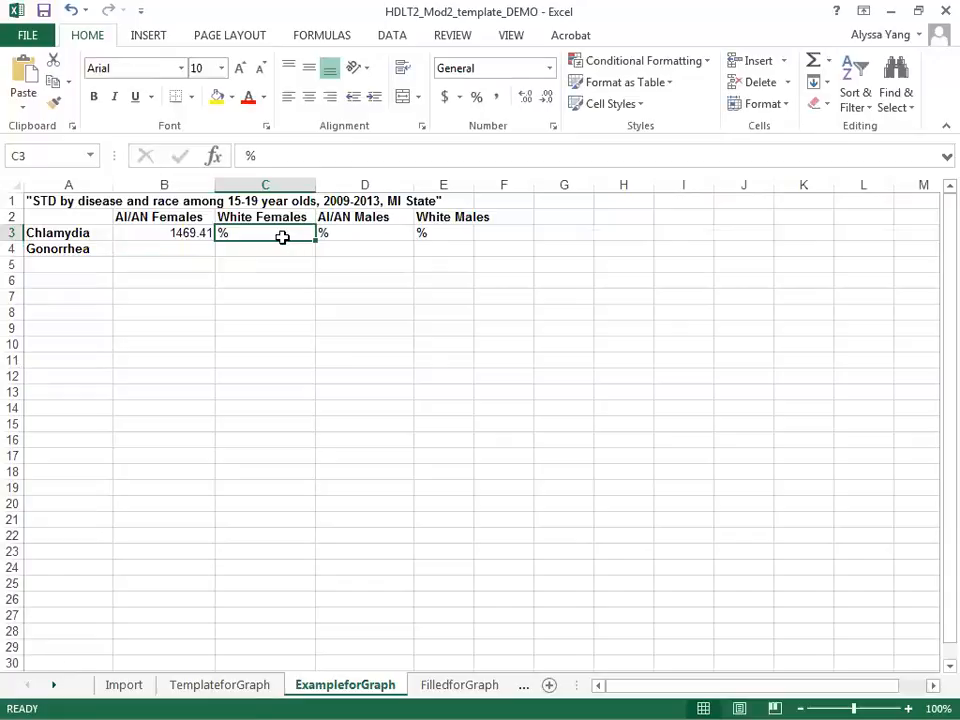
text(=)
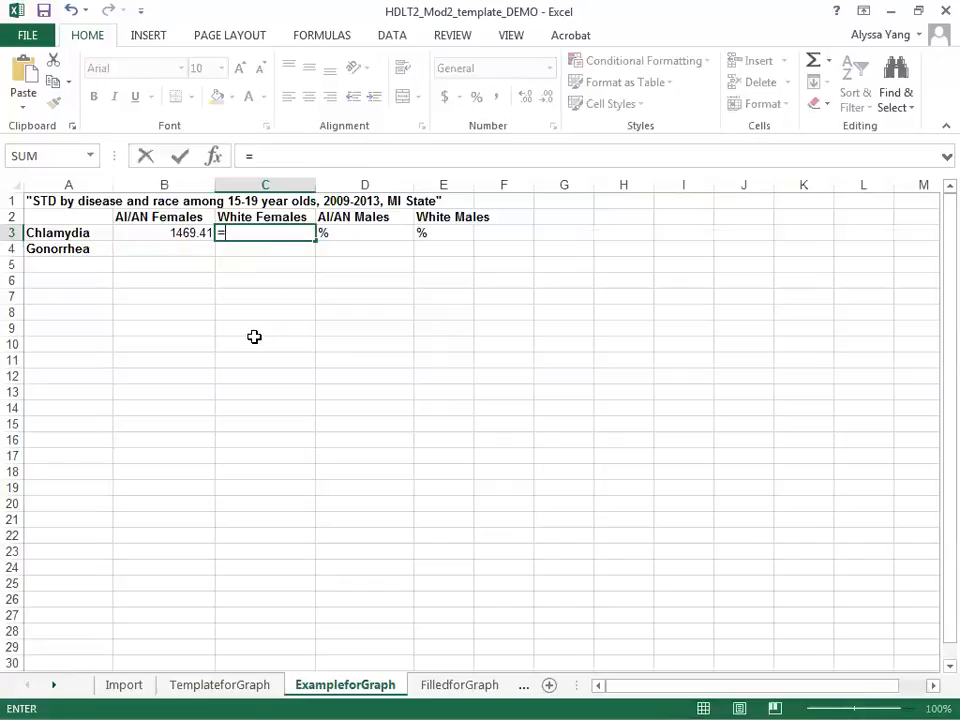
click(124, 685)
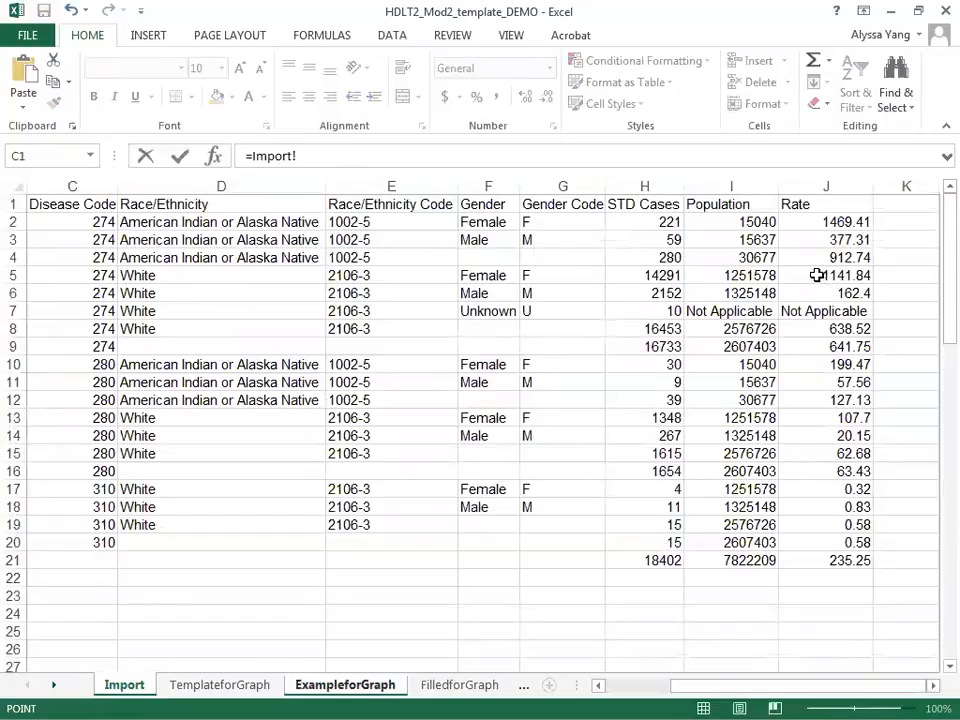
click(818, 275)
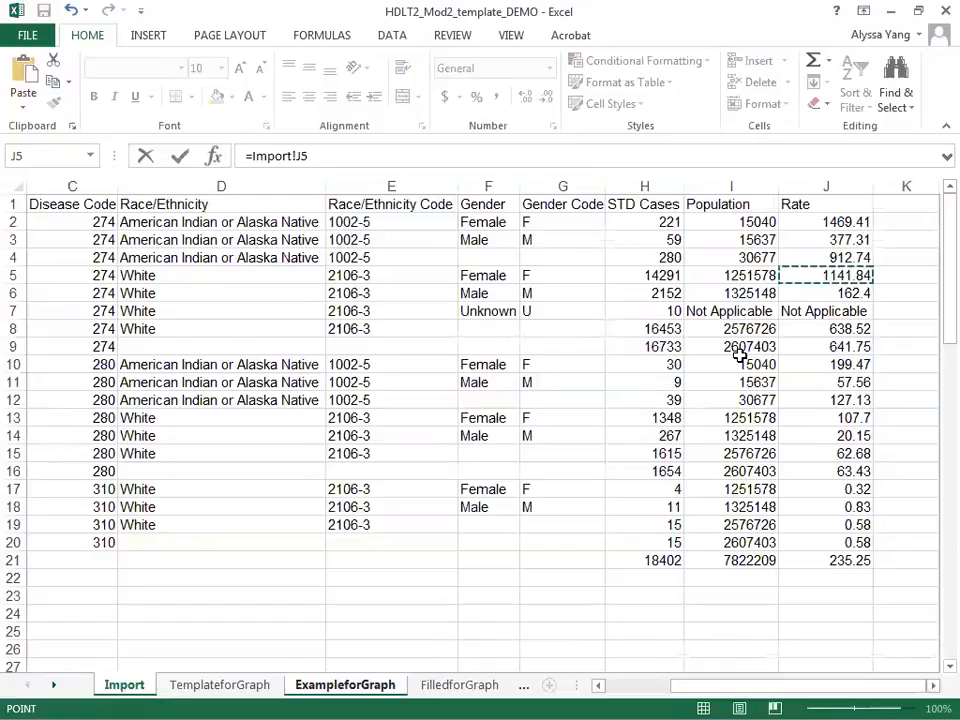
key(Return)
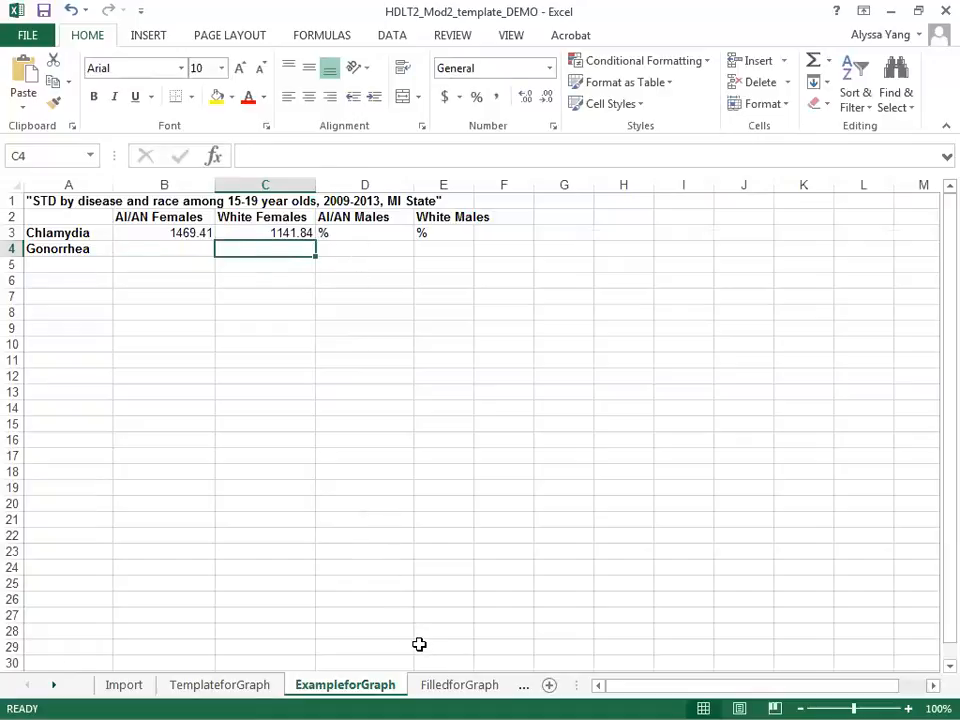
Insert a 2-D clustered column chart from A2:E4 on the FilledforGraph sheet and switch its rows and columns.
click(425, 685)
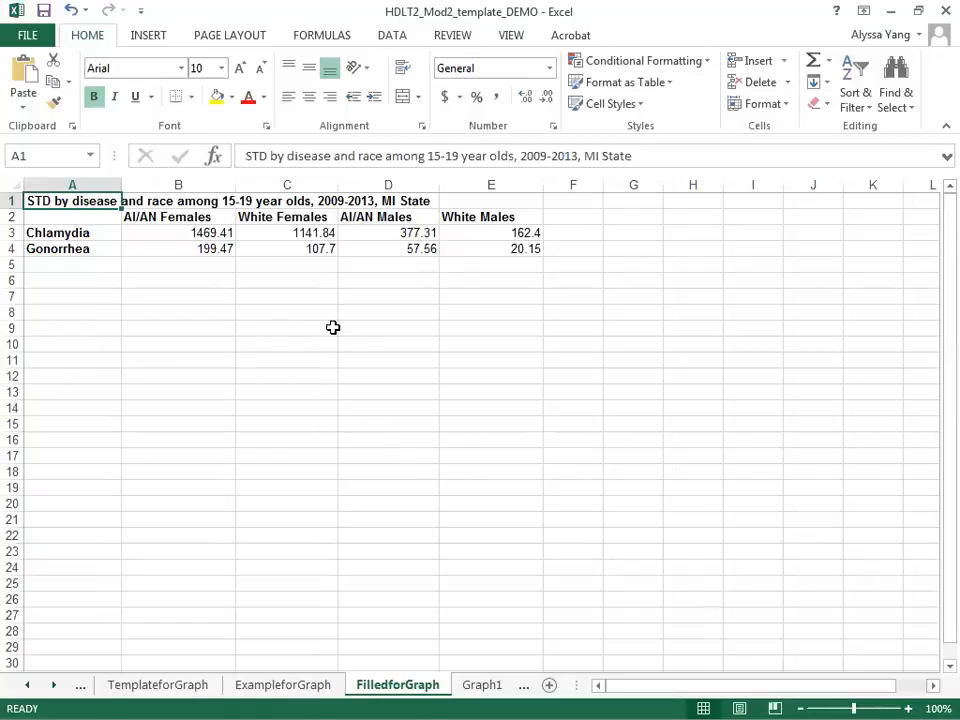
click(77, 218)
drag(77, 218, 504, 251)
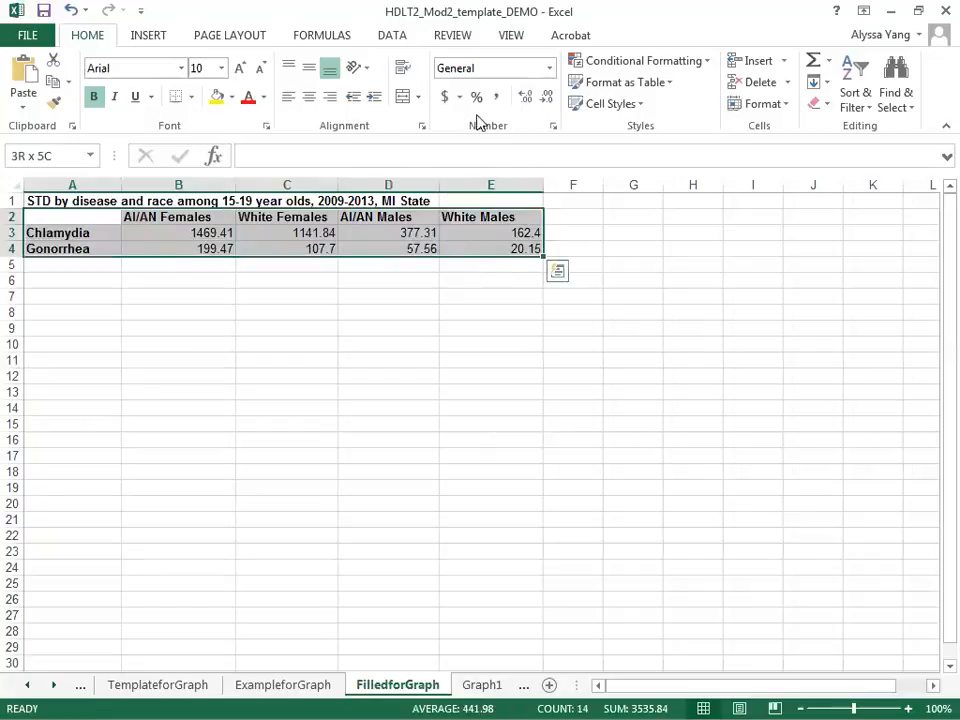
click(148, 35)
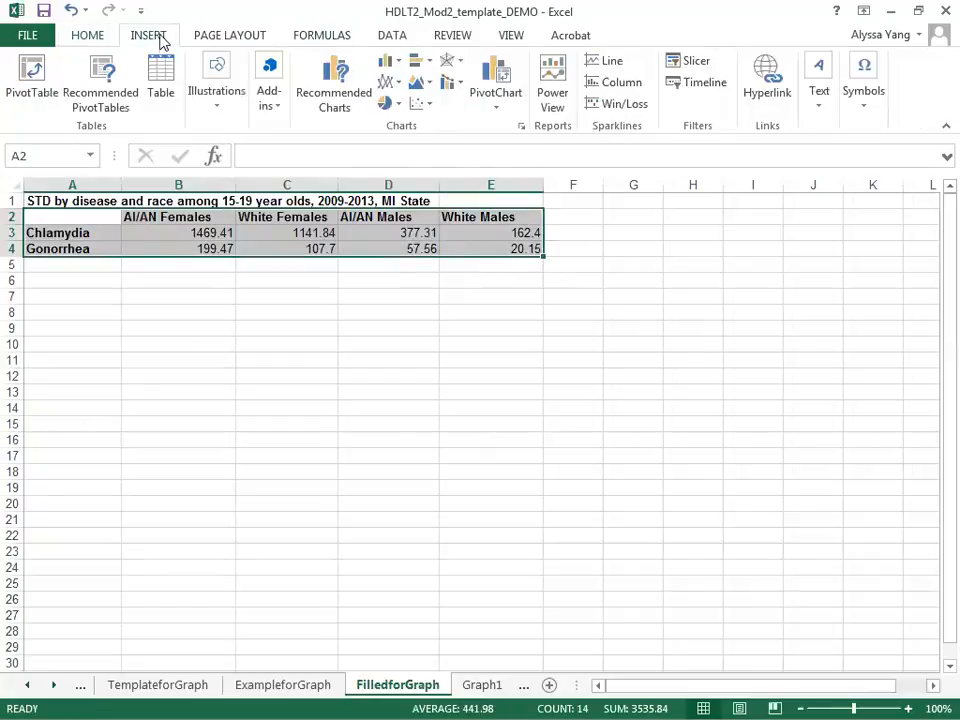
click(395, 64)
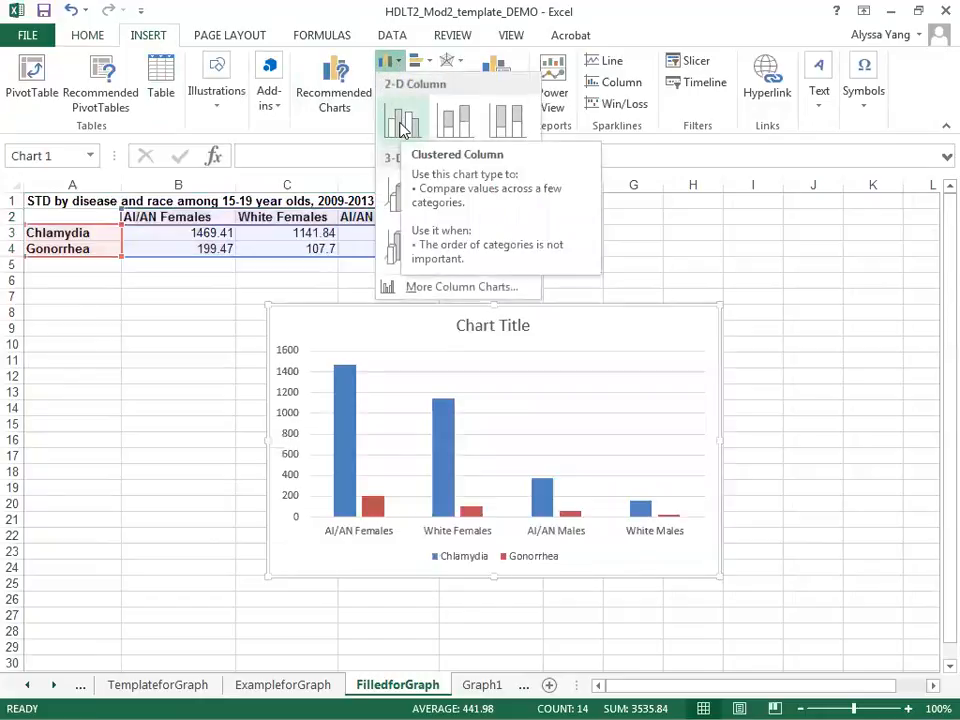
click(401, 124)
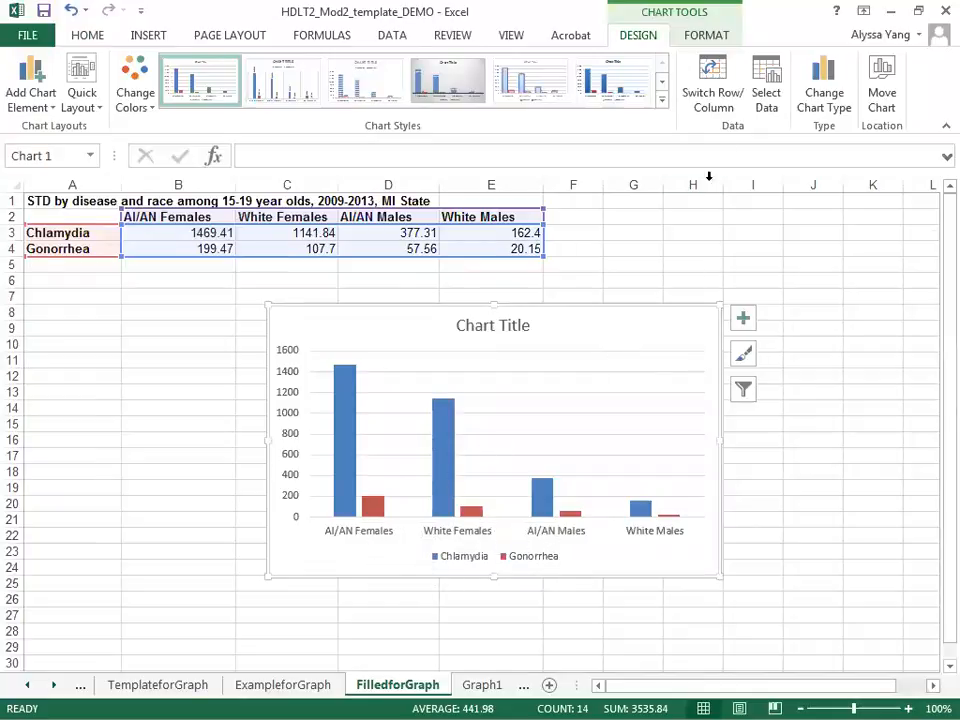
click(714, 95)
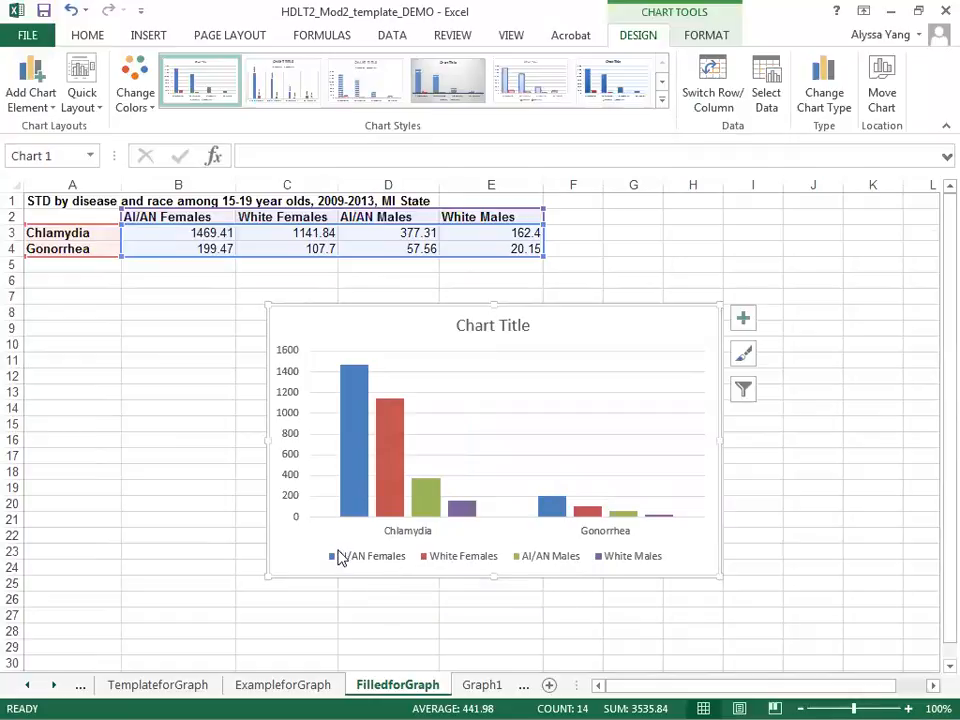
Add a primary vertical axis title to the chart reading "Rate Per 100,000".
mouse_move(350, 491)
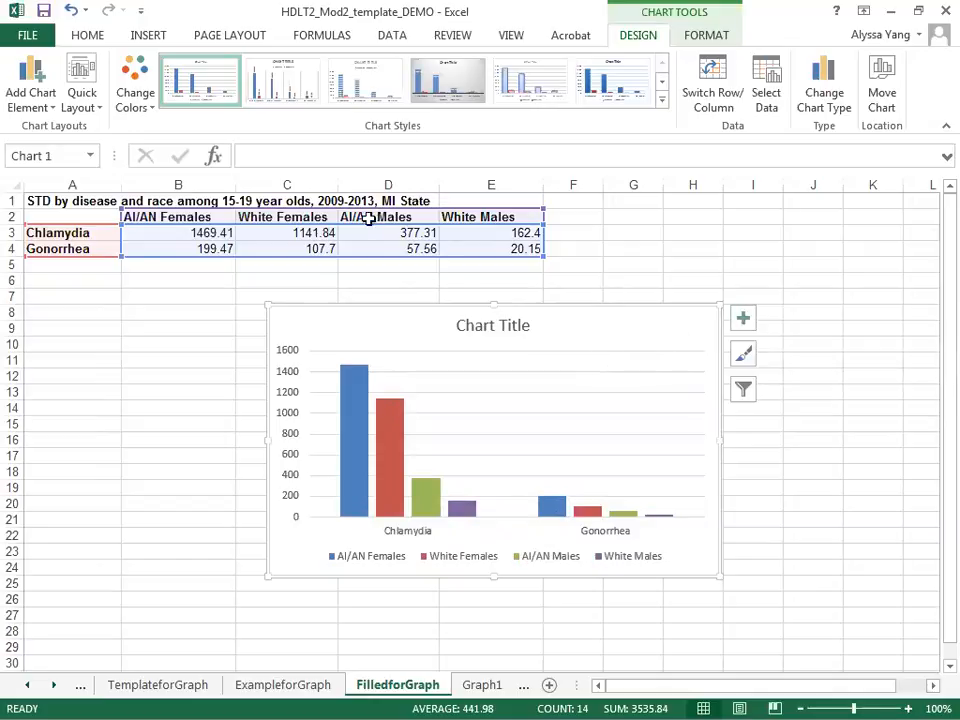
click(41, 100)
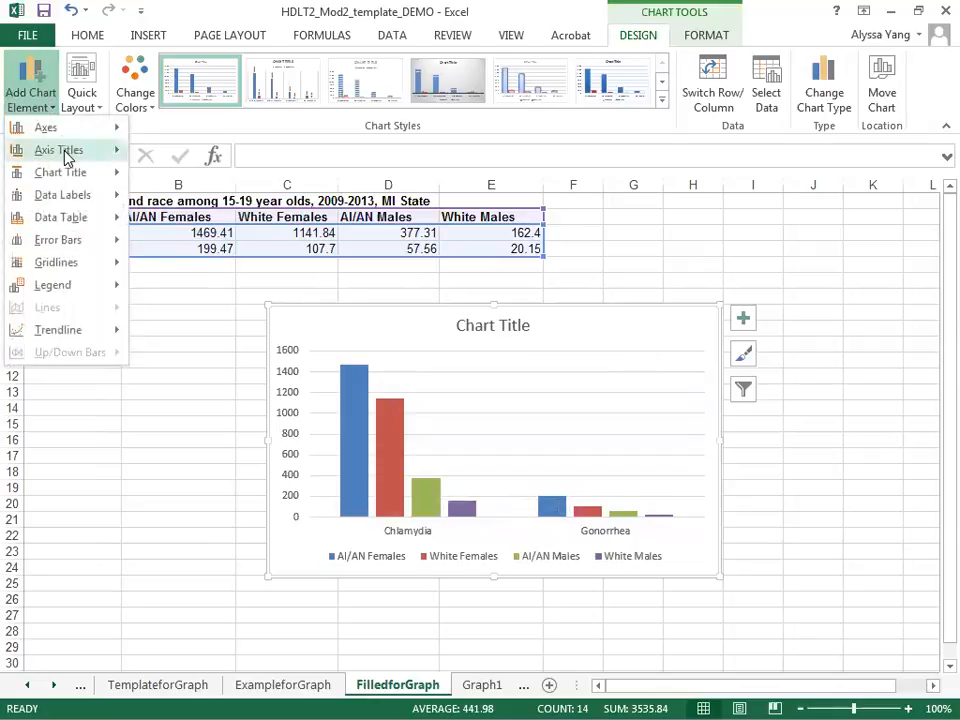
mouse_move(79, 152)
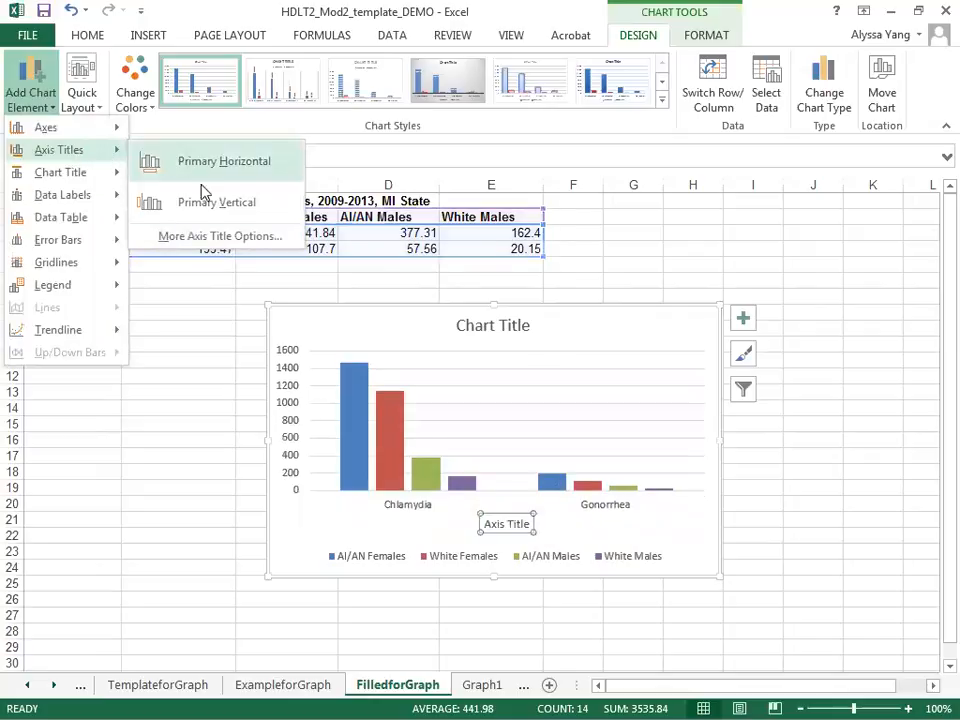
click(210, 204)
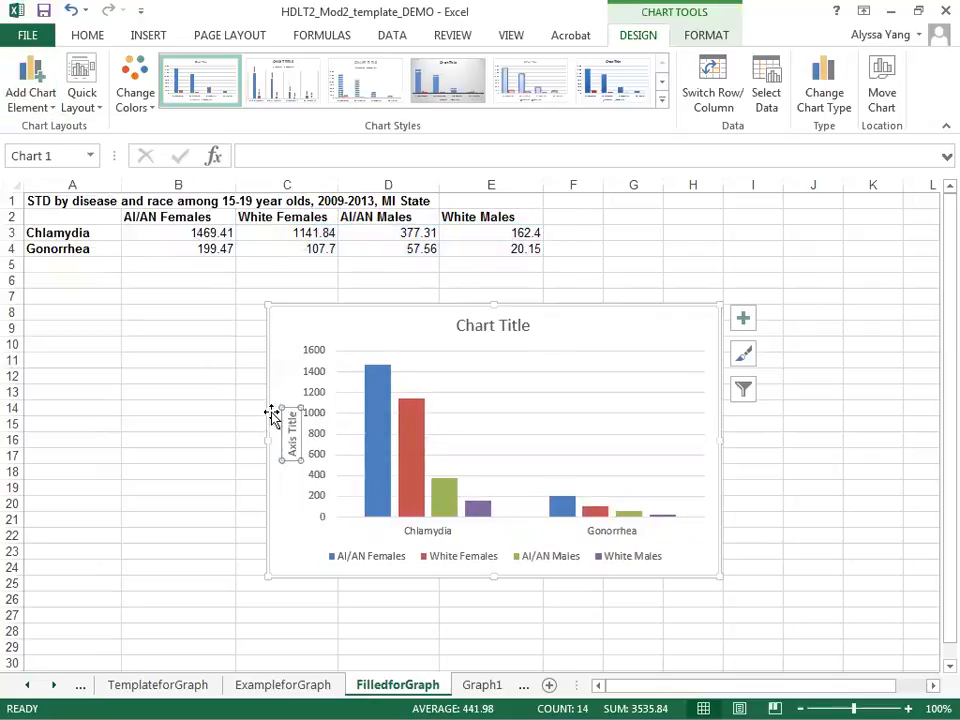
drag(290, 413, 288, 457)
text(Rate)
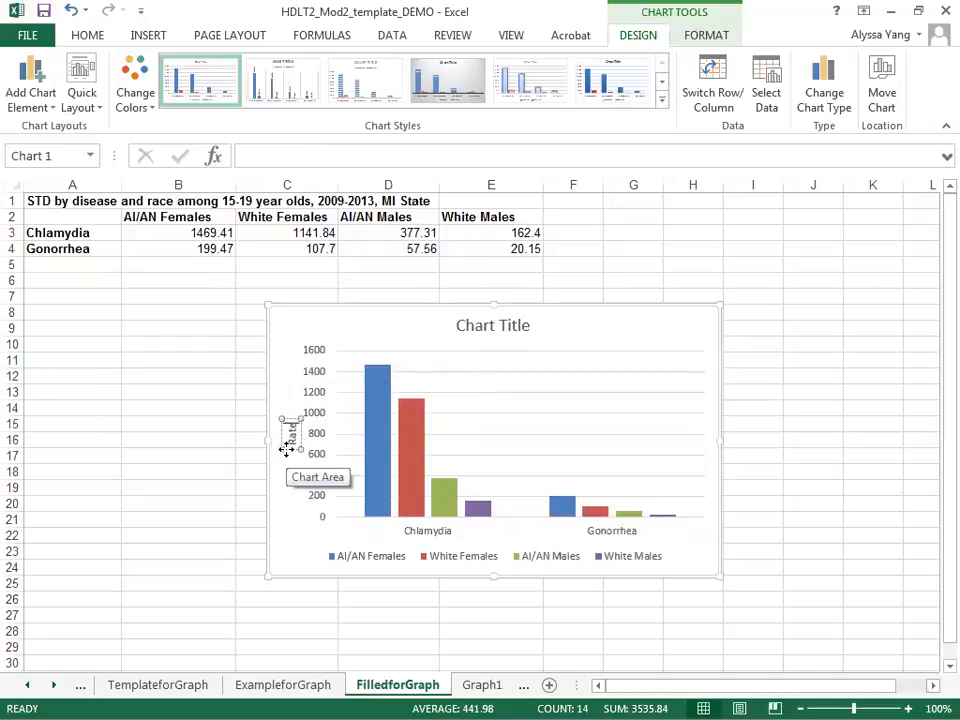
text( Per 100,000)
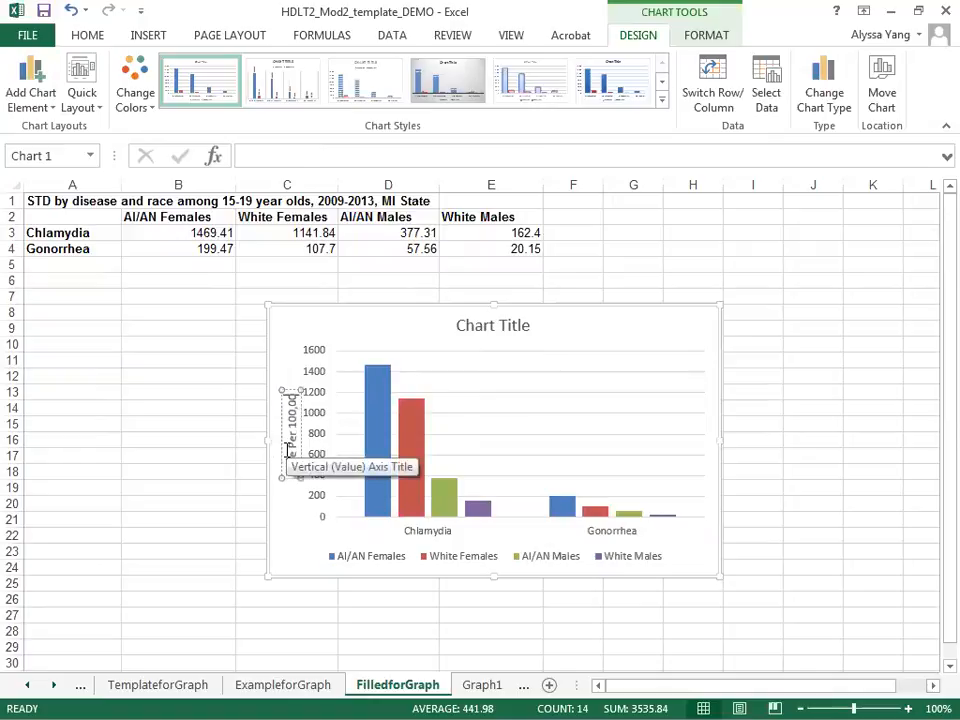
click(558, 325)
Replace the chart title with the text copied from cell A1, "STD by disease and race among 15-19 year olds, 2009-2013, MI State".
click(281, 199)
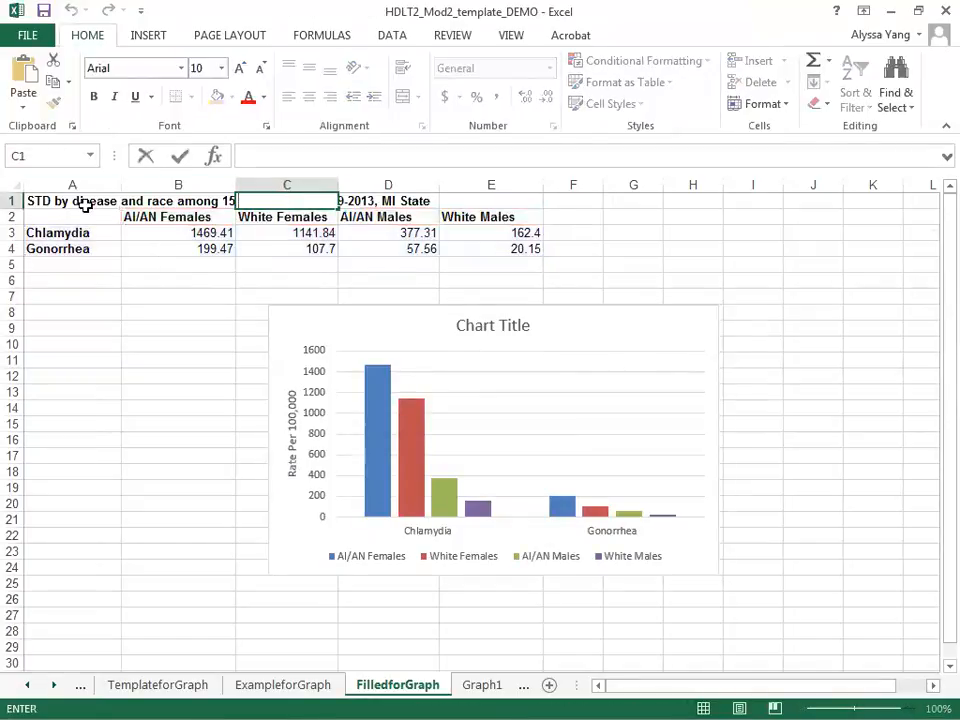
click(85, 205)
drag(634, 155, 251, 155)
key(ctrl+c)
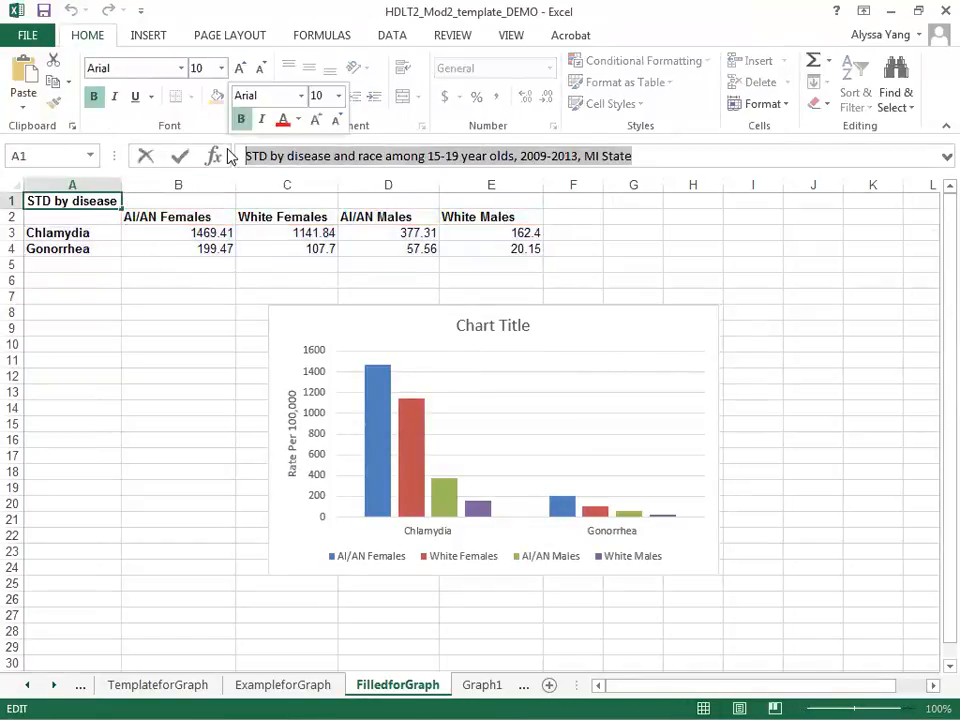
double_click(455, 325)
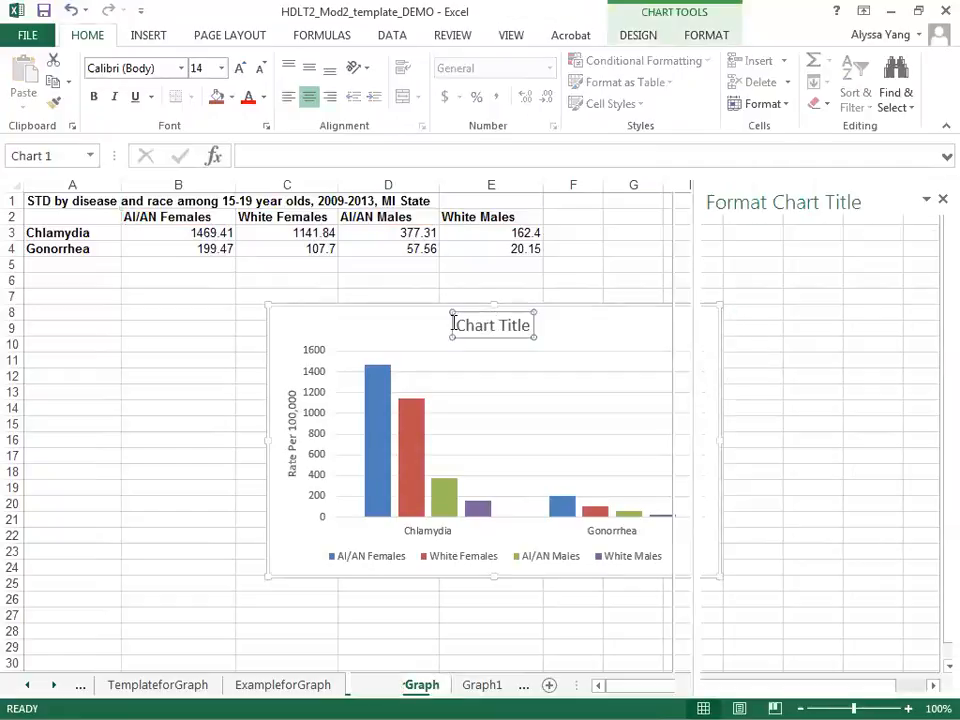
drag(457, 325, 525, 327)
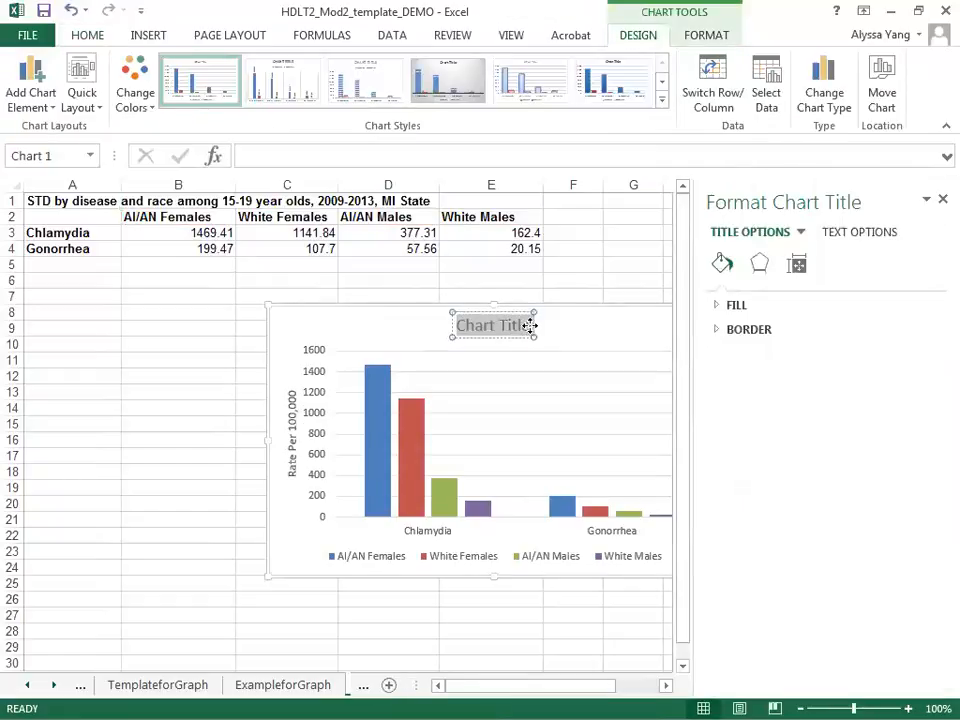
key(ctrl+v)
click(942, 199)
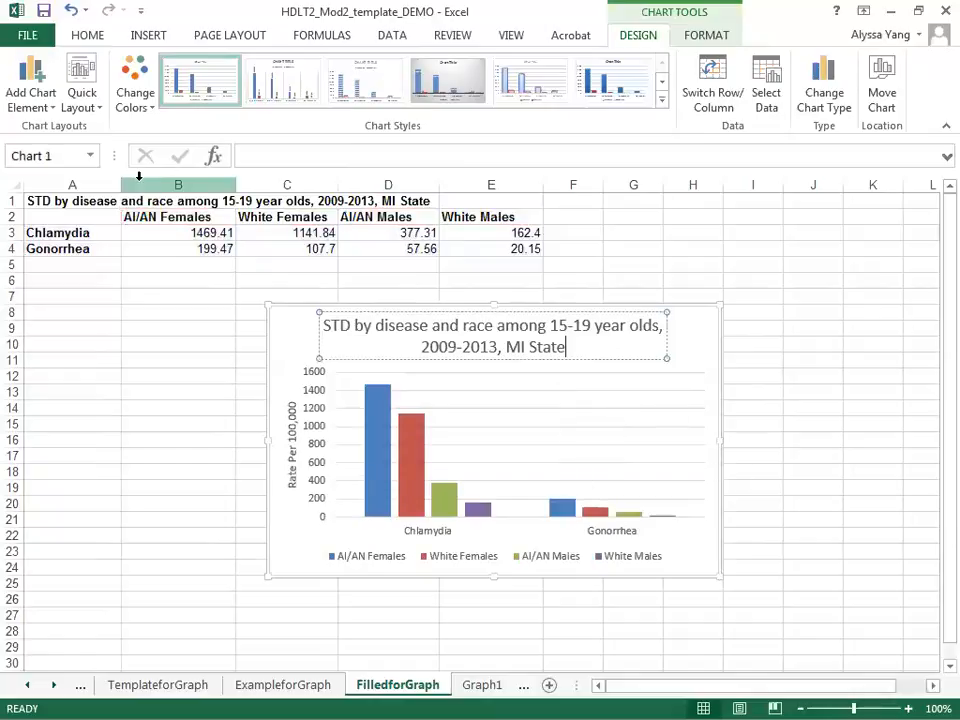
click(688, 318)
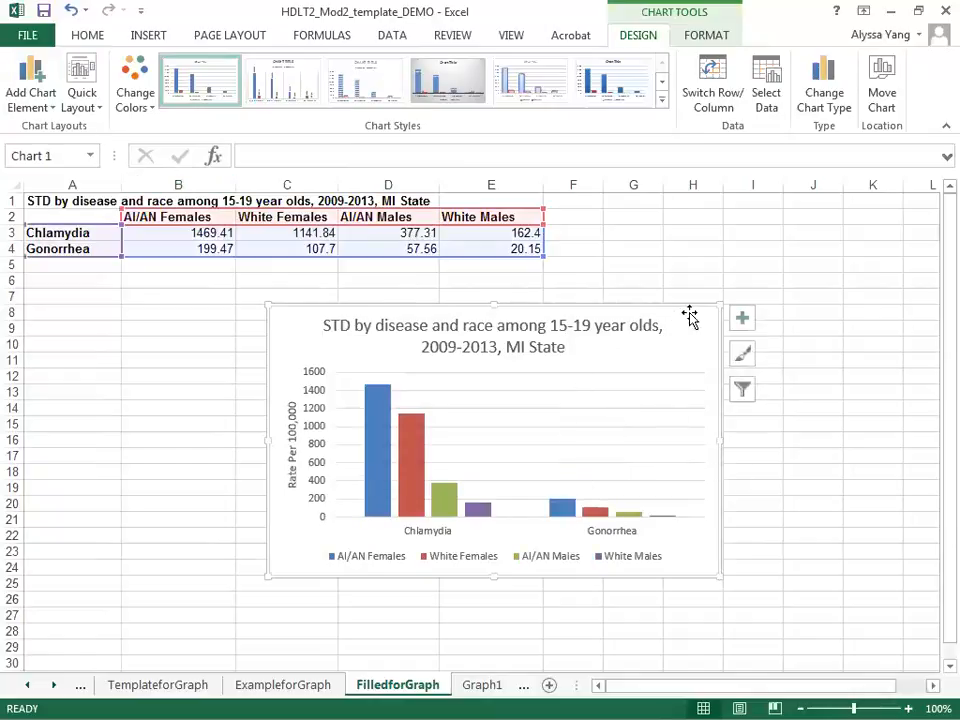
Add data labels to the chart's columns and deselect the chart.
click(743, 318)
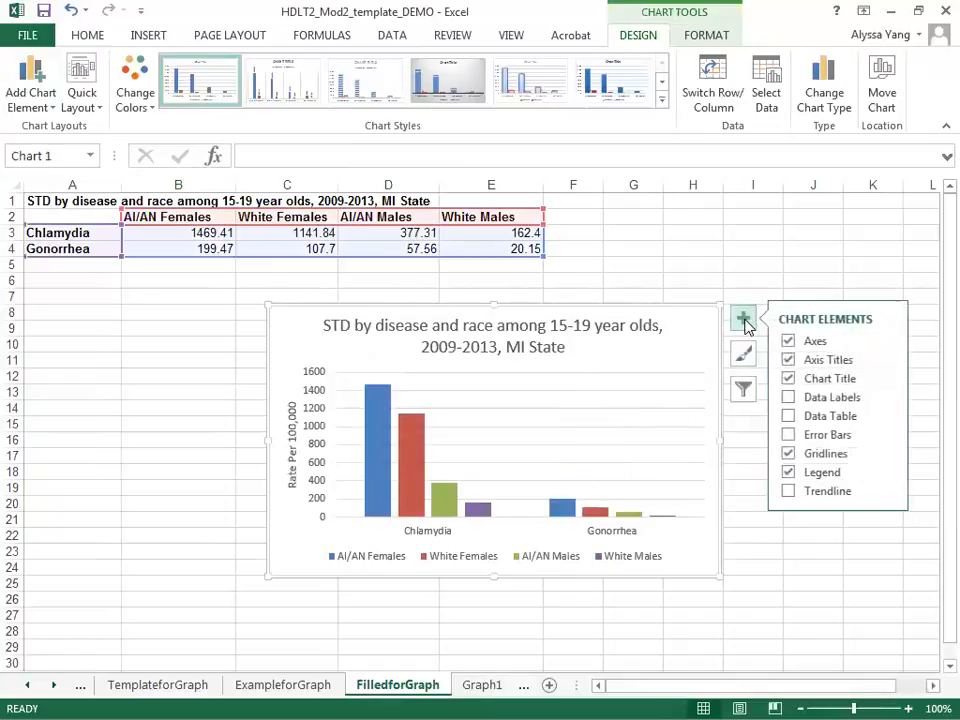
click(788, 397)
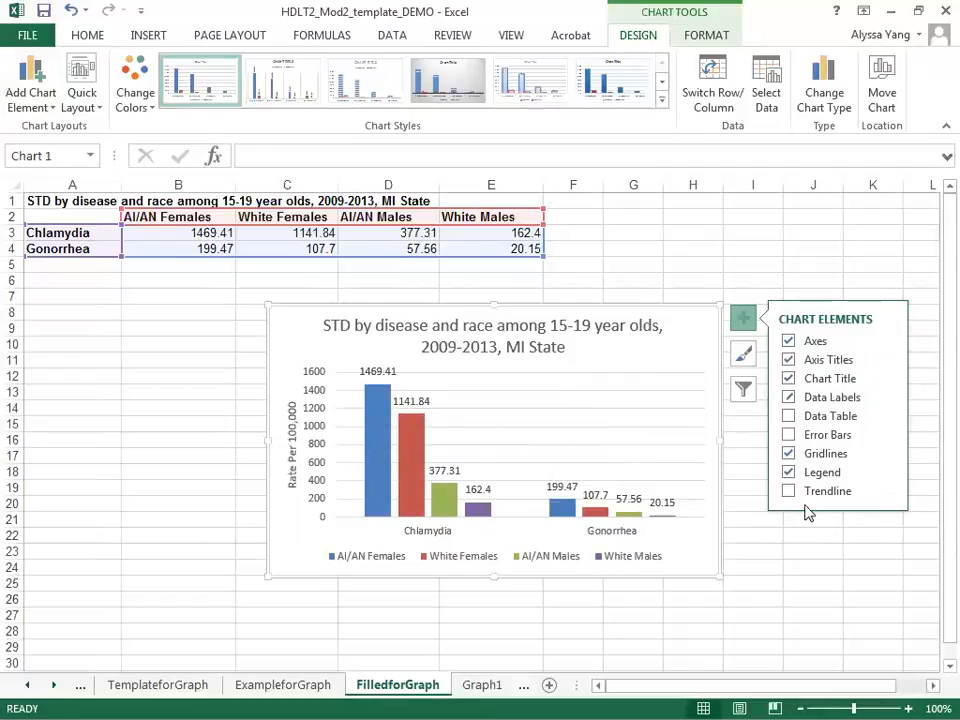
click(781, 551)
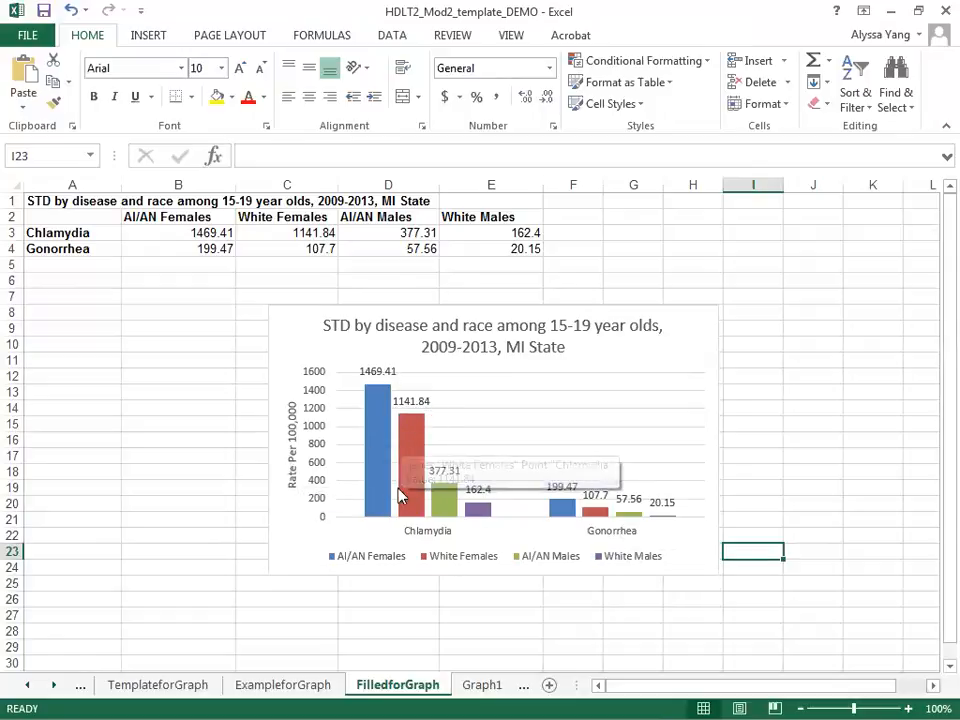
Minimize the workbook to return to the slide show and advance past the finished STD chart slide.
mouse_move(408, 476)
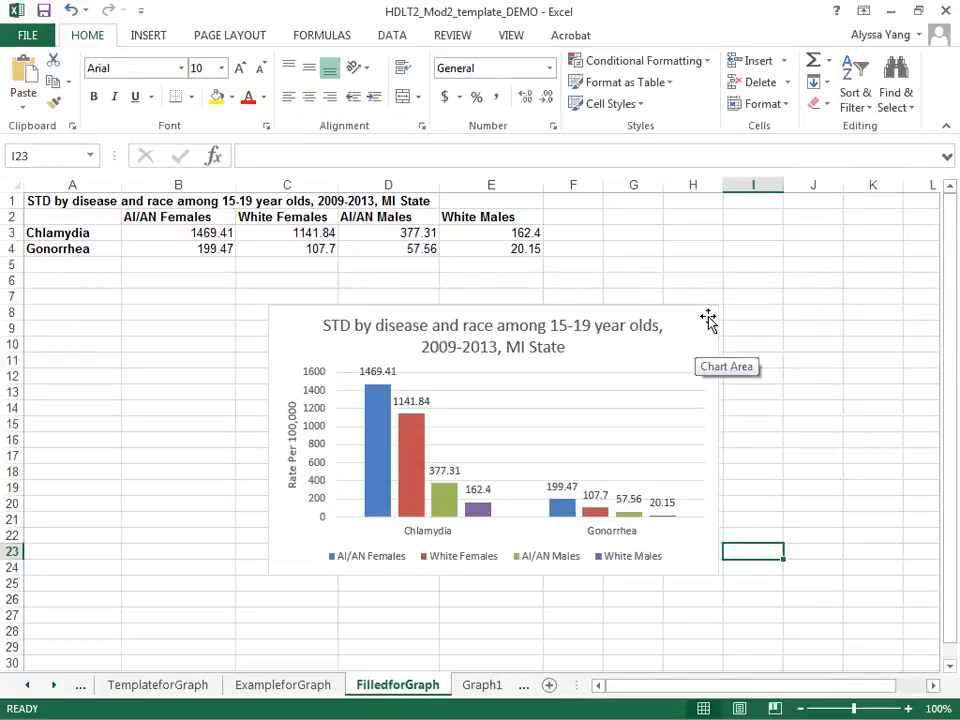
click(890, 17)
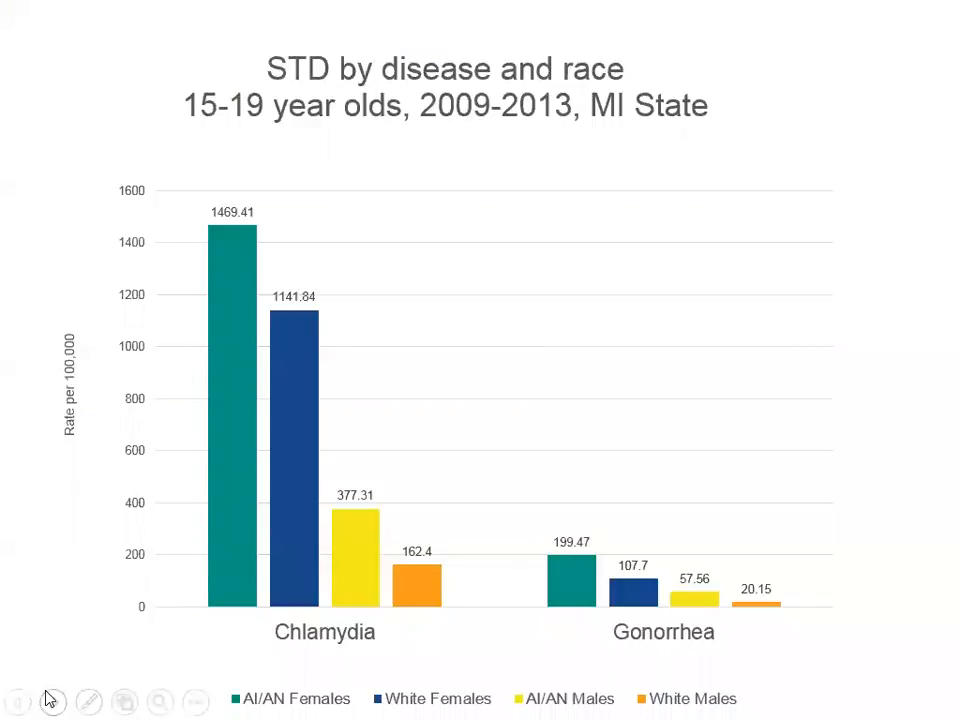
click(45, 693)
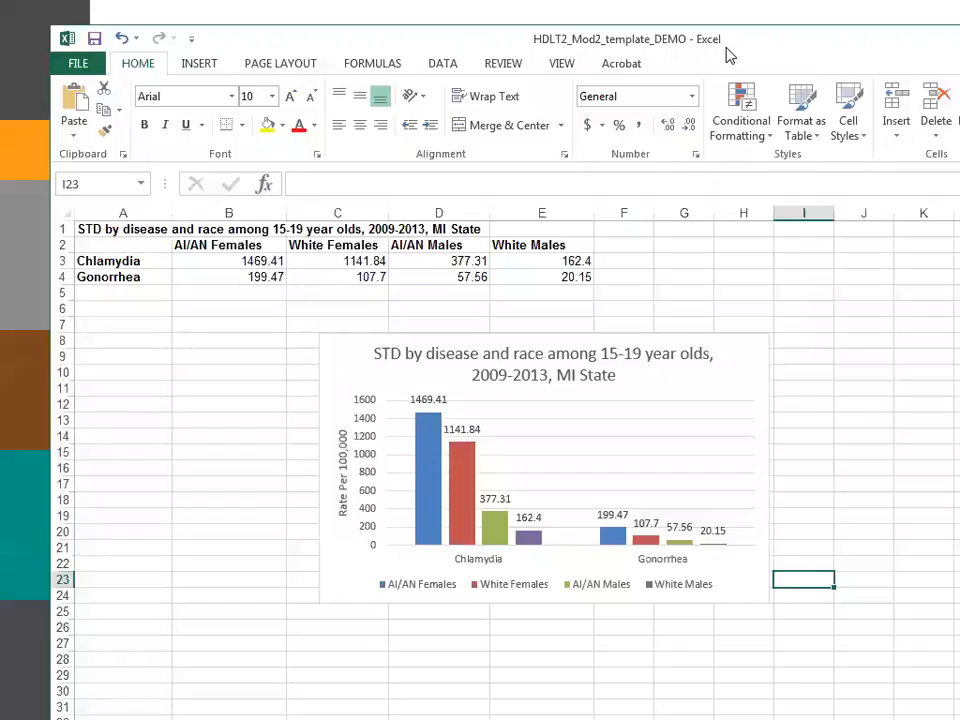
Reposition the Excel window to examine the chart's AI/AN Females chlamydia column, and switch back to the "Interpretation for Single Group" slide.
drag(729, 55, 697, 69)
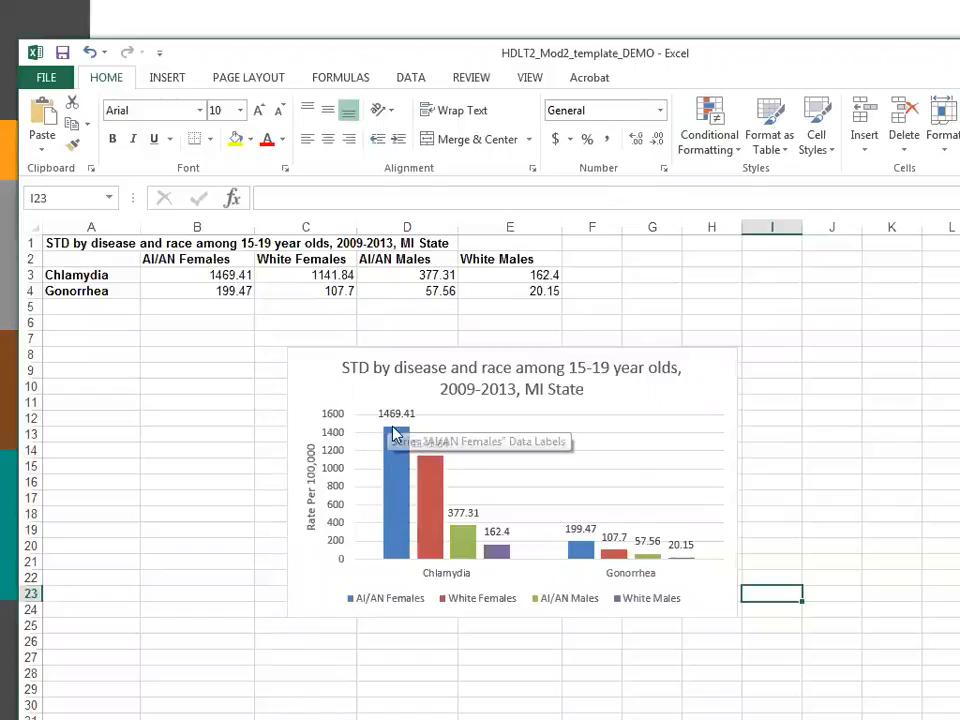
mouse_move(392, 449)
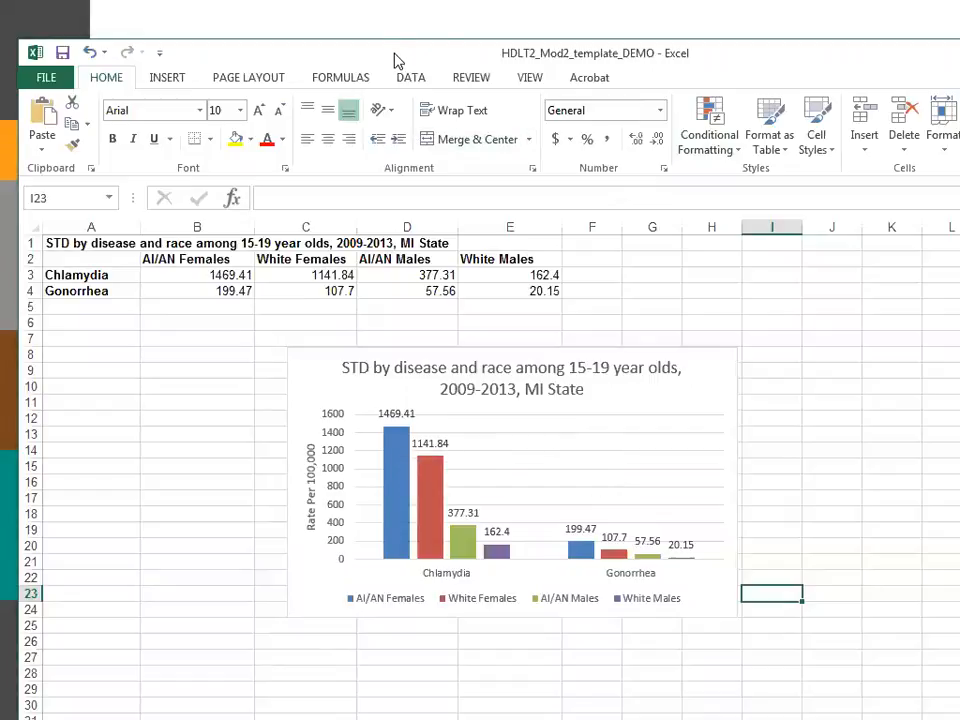
key(alt+Tab)
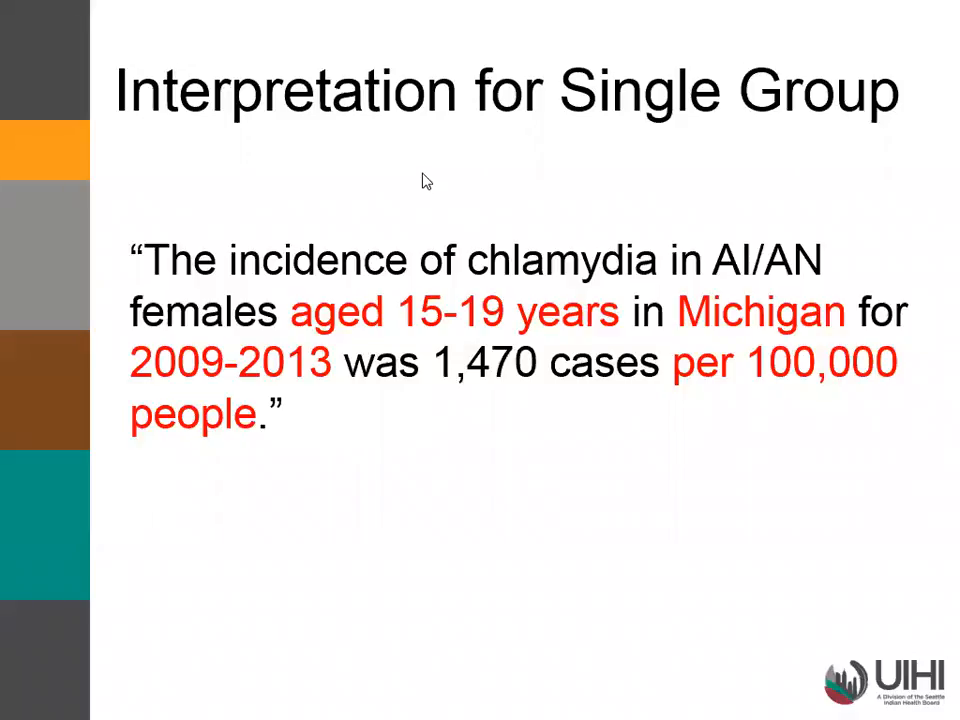